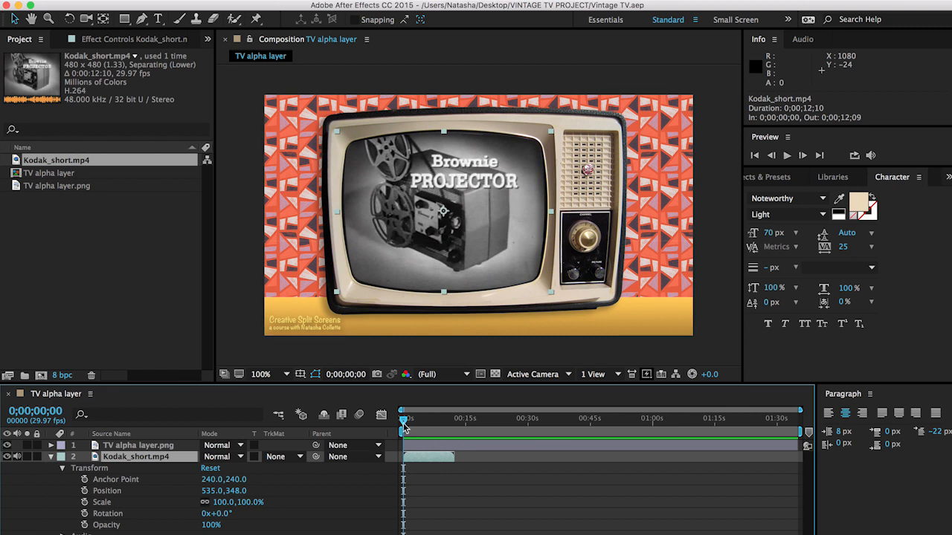
Scrub the TV alpha layer timeline to 0;00;05;05 and save the project
{"action": "left_click_drag", "start_coordinate": [403, 420], "coordinate": [430, 433]}
{"action": "left_click_drag", "start_coordinate": [430, 433], "coordinate": [425, 422]}
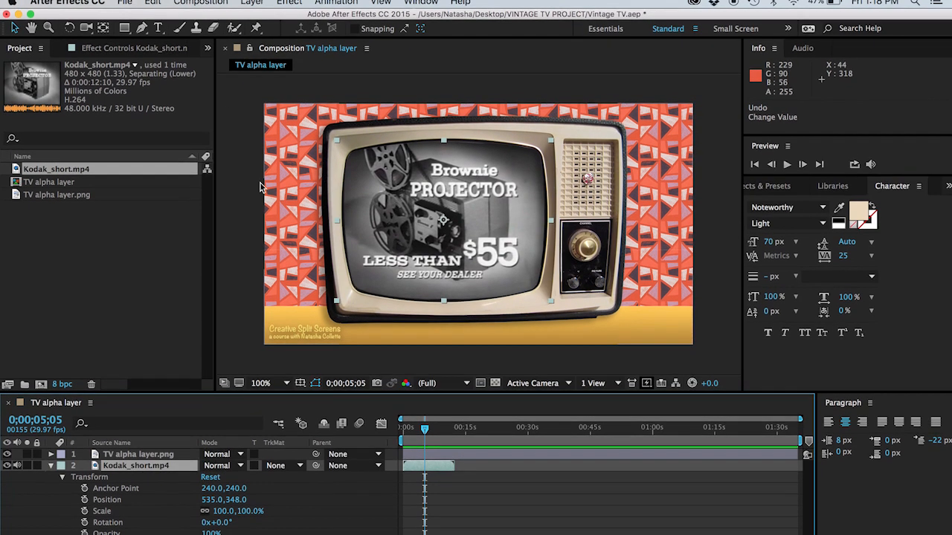
{"action": "left_click", "coordinate": [123, 7]}
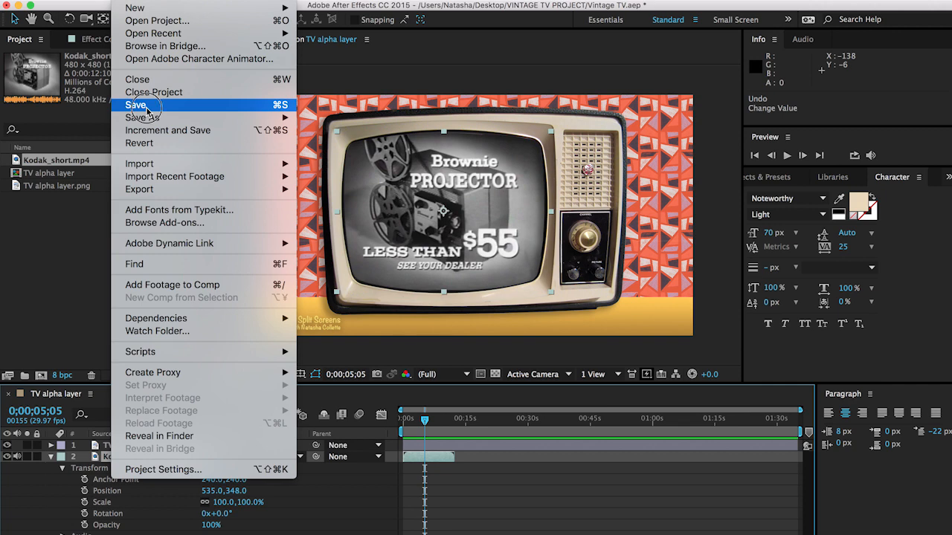
{"action": "left_click", "coordinate": [147, 106]}
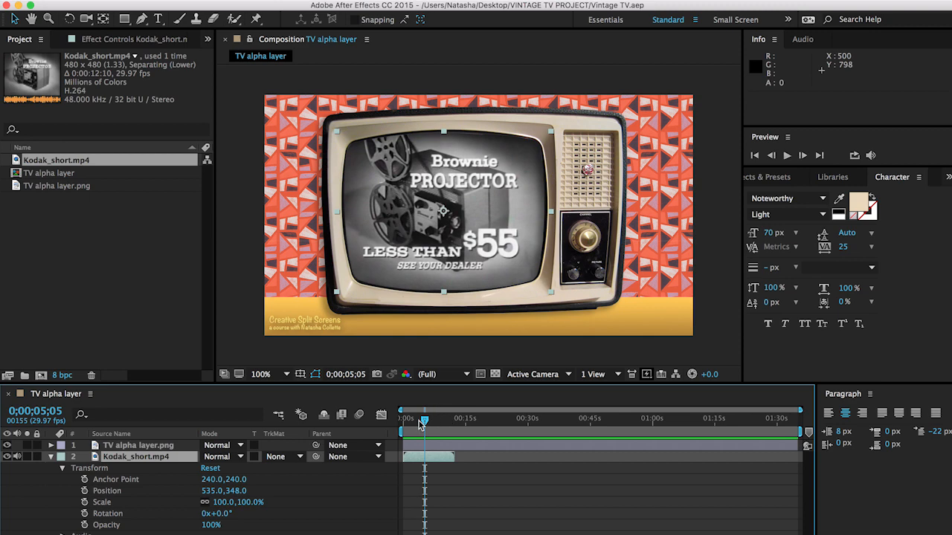
{"action": "mouse_move", "coordinate": [423, 421]}
{"action": "left_mouse_down"}
{"action": "mouse_move", "coordinate": [403, 421]}
{"action": "mouse_move", "coordinate": [440, 422]}
{"action": "mouse_move", "coordinate": [413, 429]}
{"action": "mouse_move", "coordinate": [452, 425]}
{"action": "mouse_move", "coordinate": [426, 425]}
{"action": "left_mouse_up"}
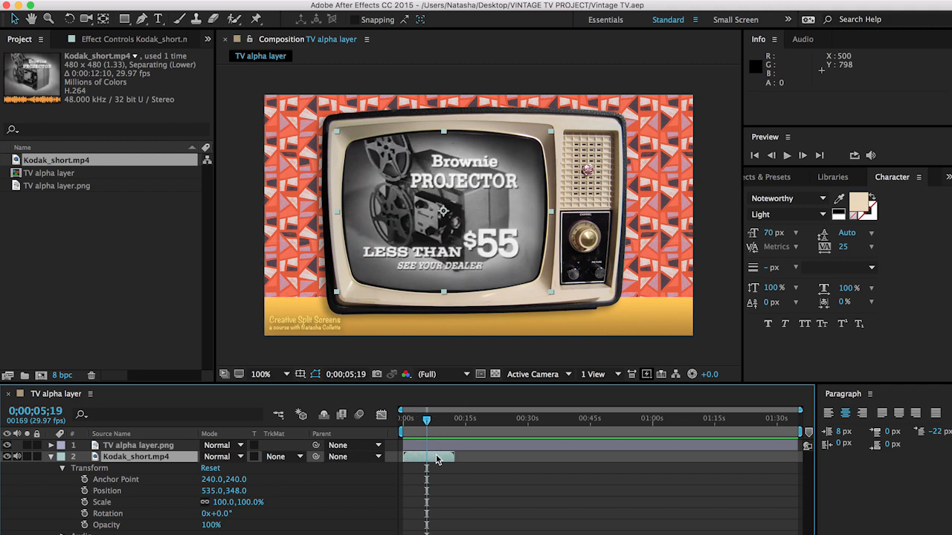
{"action": "mouse_move", "coordinate": [437, 461]}
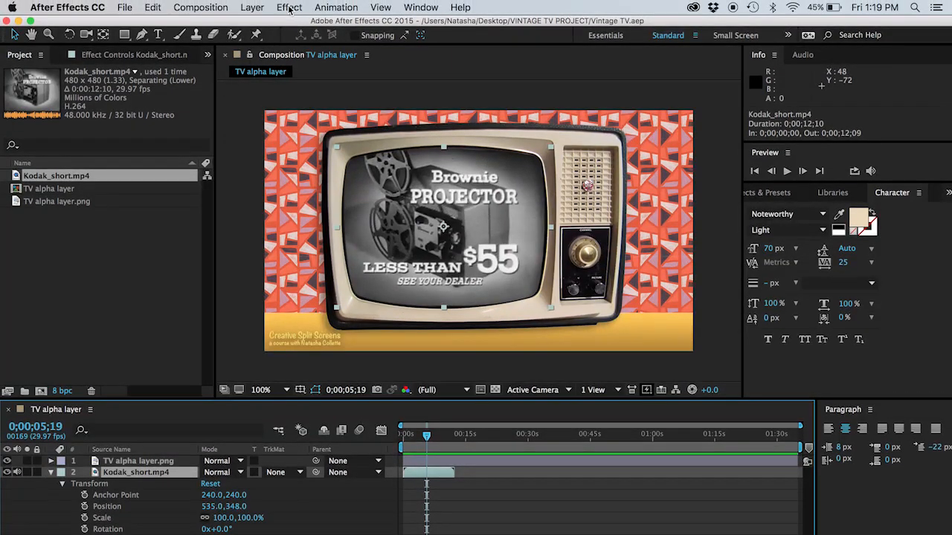
{"action": "left_click", "coordinate": [287, 8]}
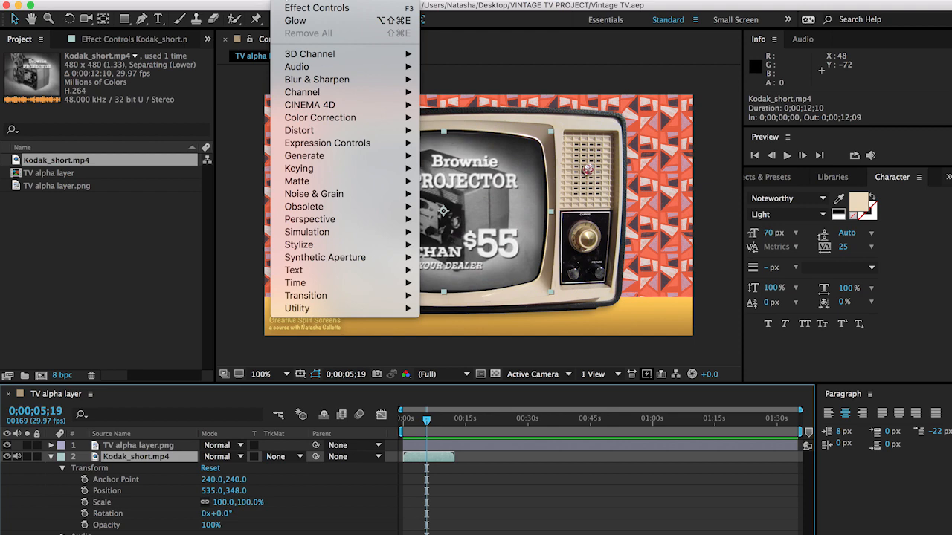
{"action": "left_click", "coordinate": [286, 1]}
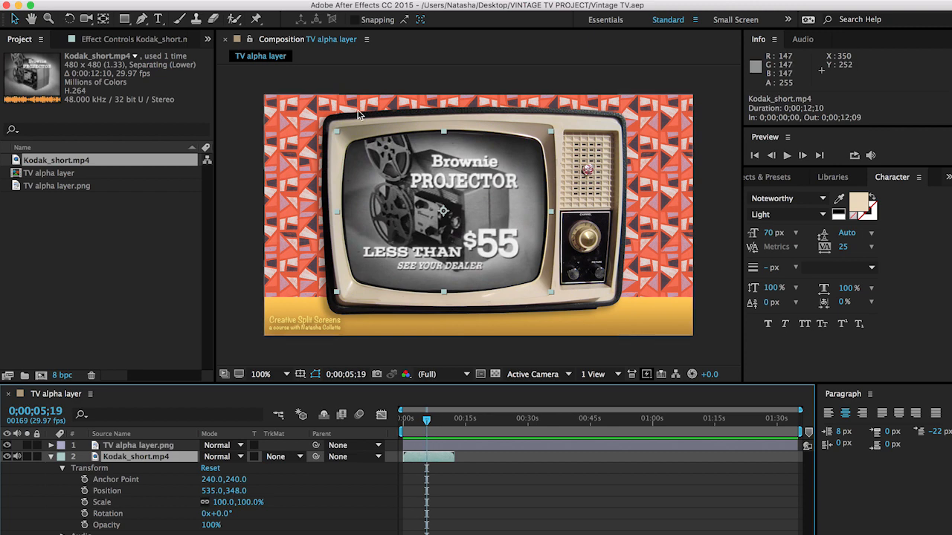
{"action": "left_click", "coordinate": [286, 1]}
{"action": "key", "text": "Escape"}
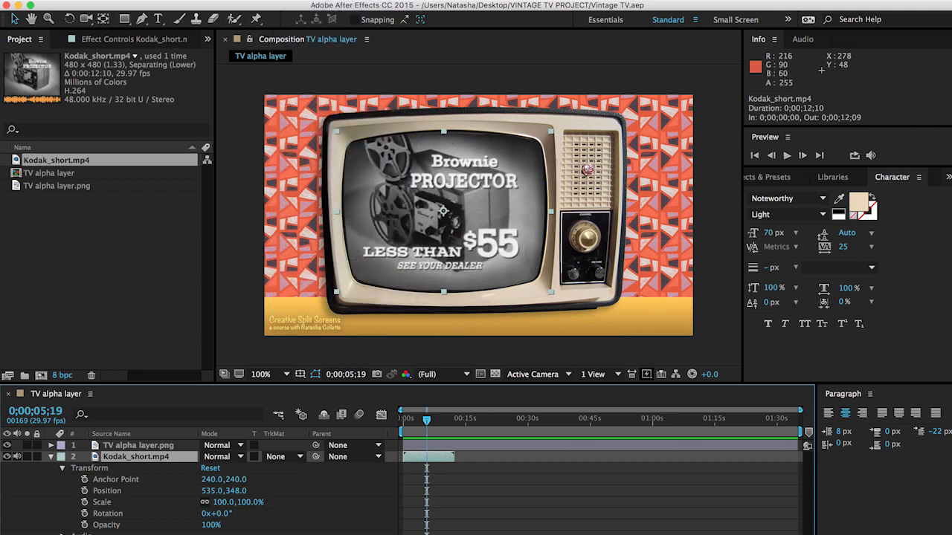
Select the Kodak_short.mp4 layer, move the playhead to 0;00;04;25 and apply the Add Grain effect to the layer
{"action": "left_click", "coordinate": [441, 449]}
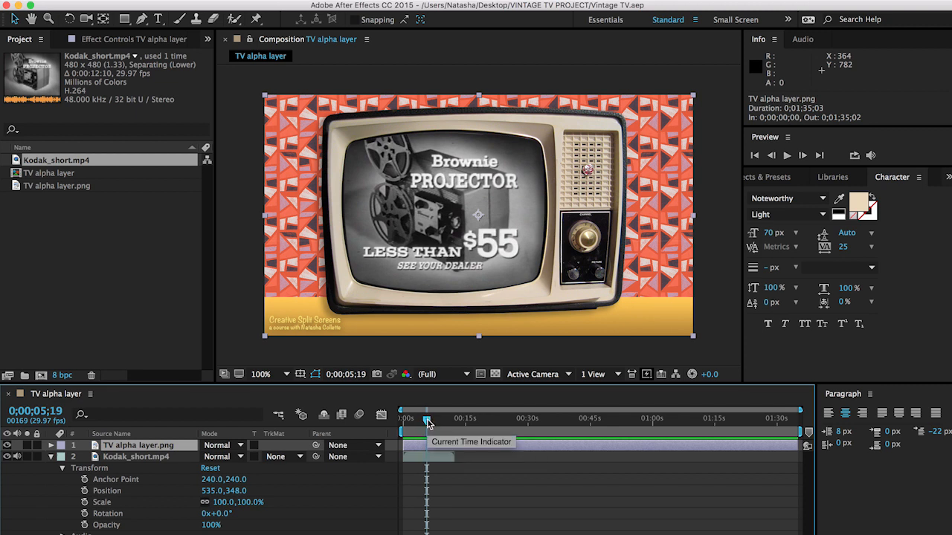
{"action": "left_click", "coordinate": [430, 457]}
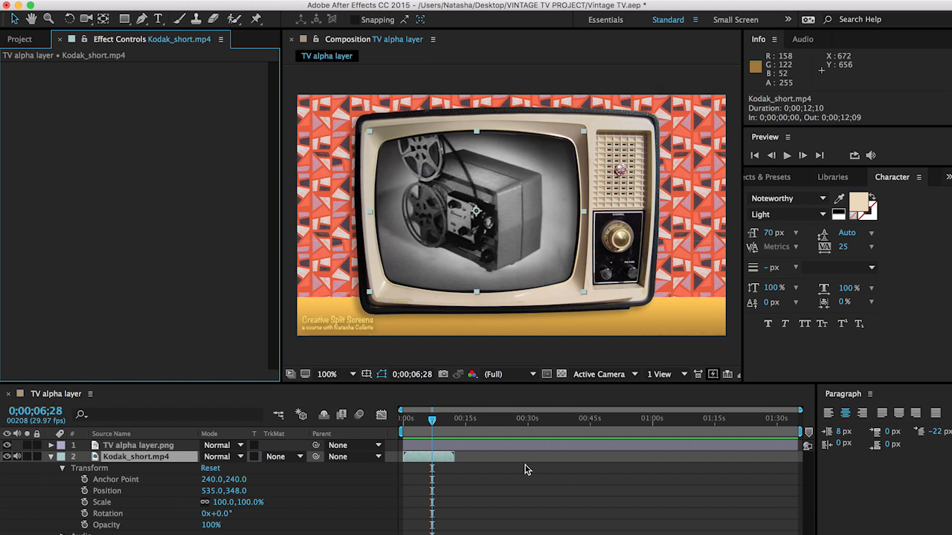
{"action": "mouse_move", "coordinate": [427, 420]}
{"action": "left_mouse_down"}
{"action": "mouse_move", "coordinate": [407, 423]}
{"action": "mouse_move", "coordinate": [444, 428]}
{"action": "mouse_move", "coordinate": [424, 421]}
{"action": "left_mouse_up"}
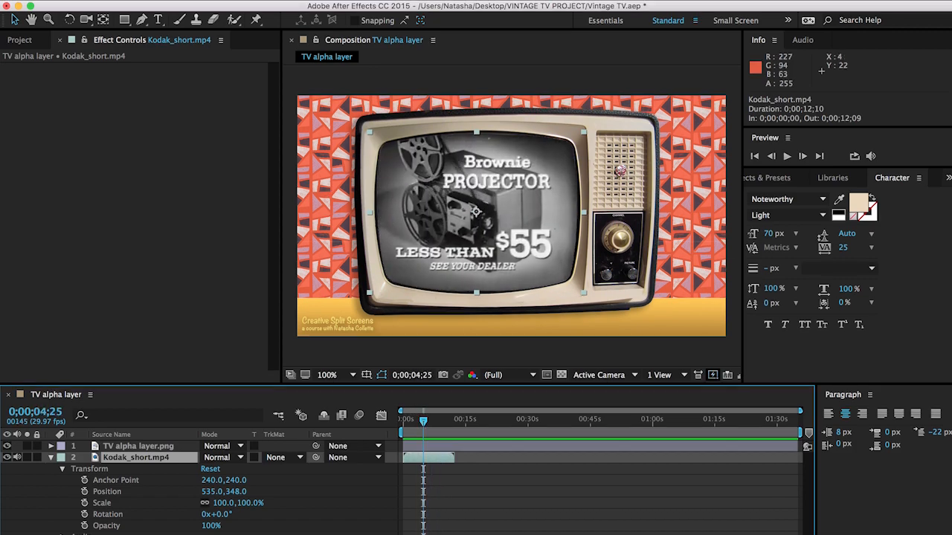
{"action": "left_click", "coordinate": [289, 5]}
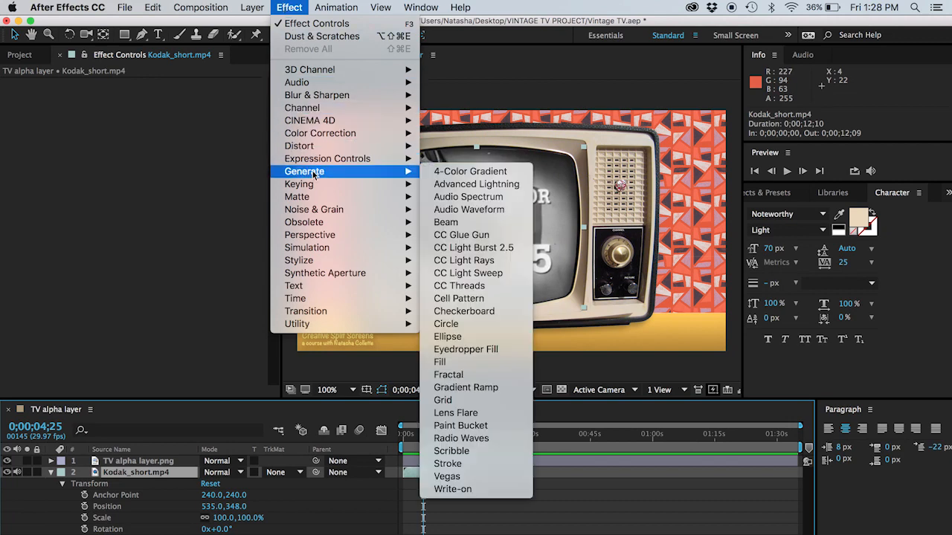
{"action": "mouse_move", "coordinate": [315, 213]}
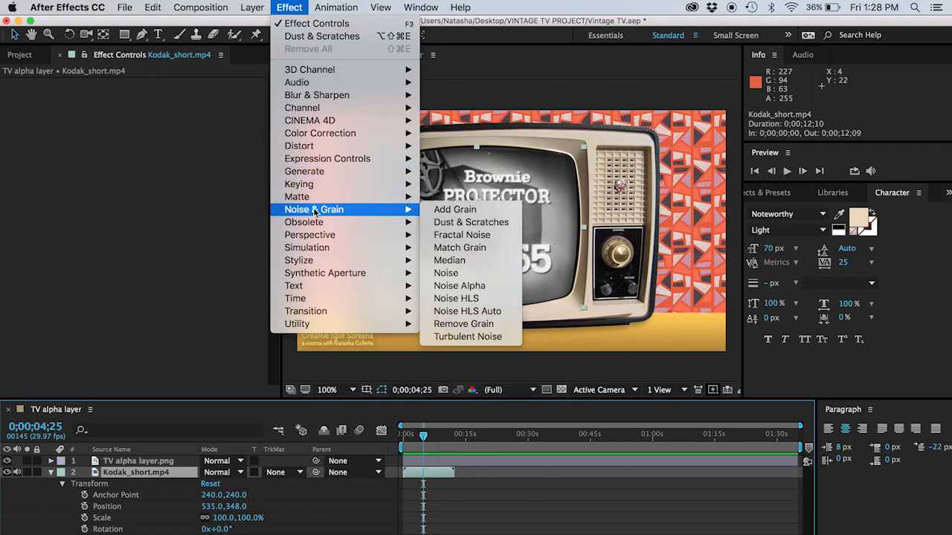
{"action": "left_click", "coordinate": [438, 204]}
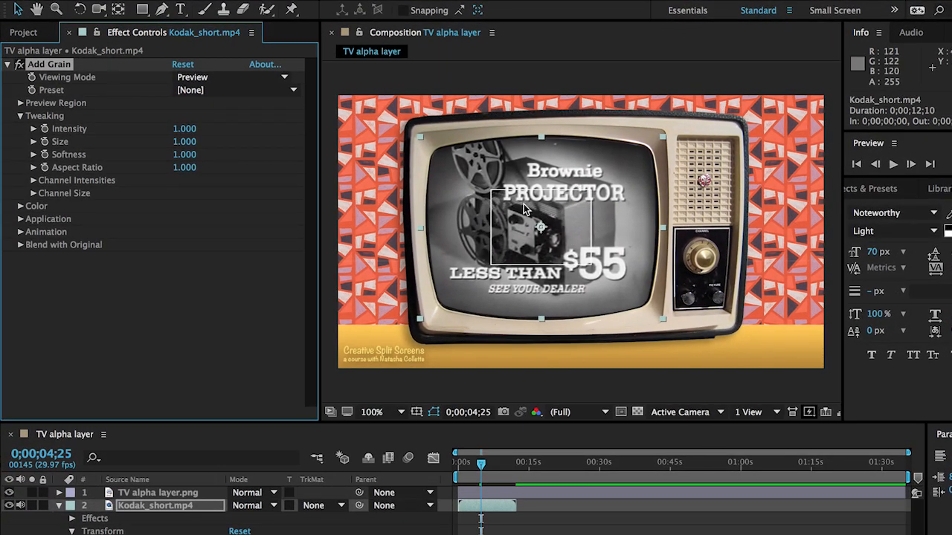
Compare Add Grain's Preview and Final Output viewing modes and leave the effect set to Final Output
{"action": "left_click", "coordinate": [284, 77]}
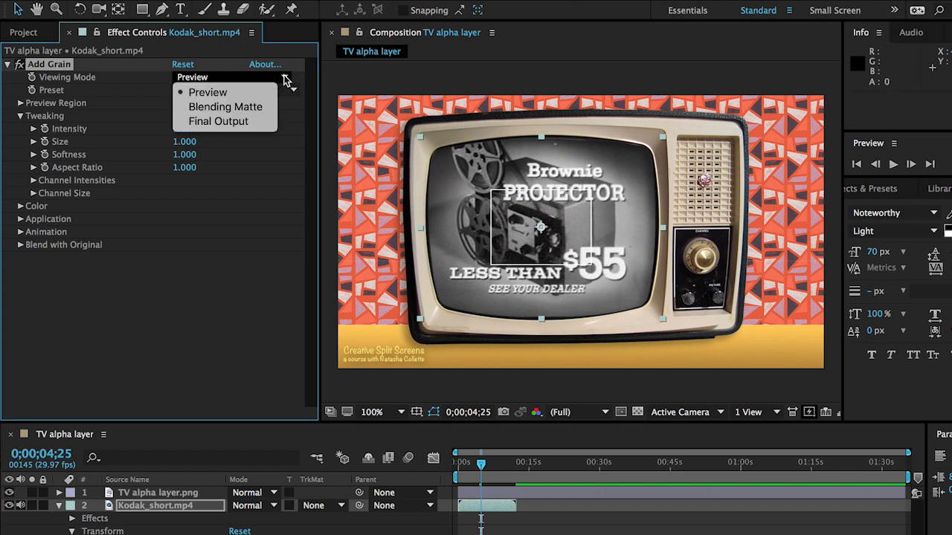
{"action": "left_click", "coordinate": [243, 124]}
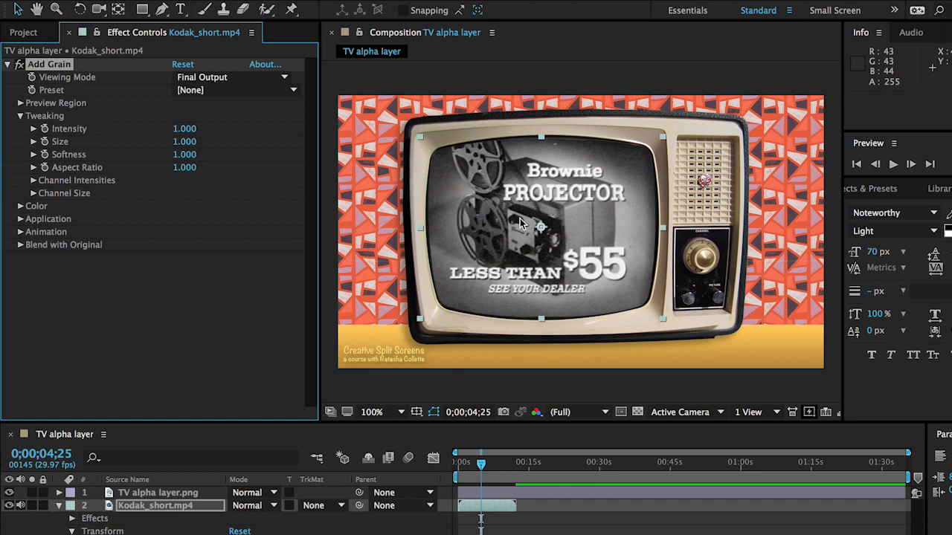
{"action": "left_click", "coordinate": [243, 77]}
{"action": "left_click", "coordinate": [220, 92]}
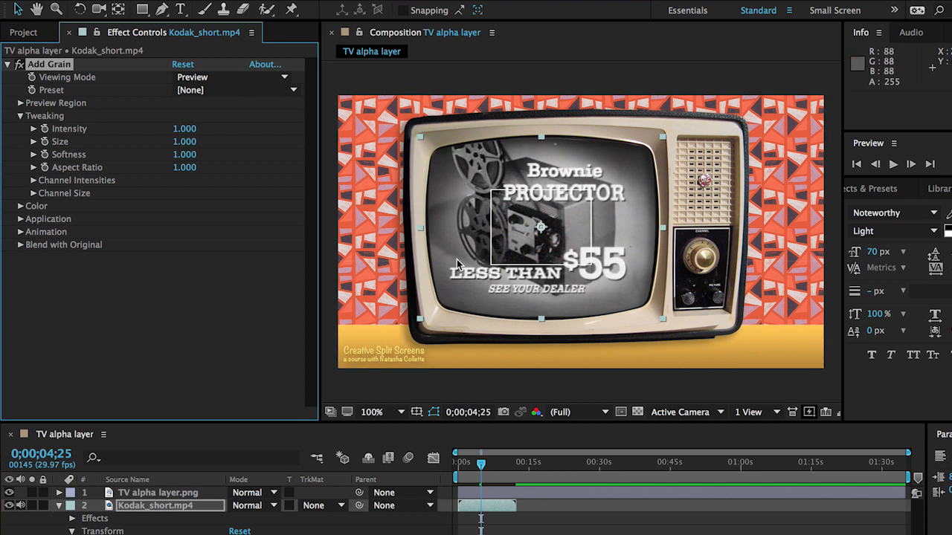
{"action": "left_click", "coordinate": [220, 78]}
{"action": "left_click", "coordinate": [223, 122]}
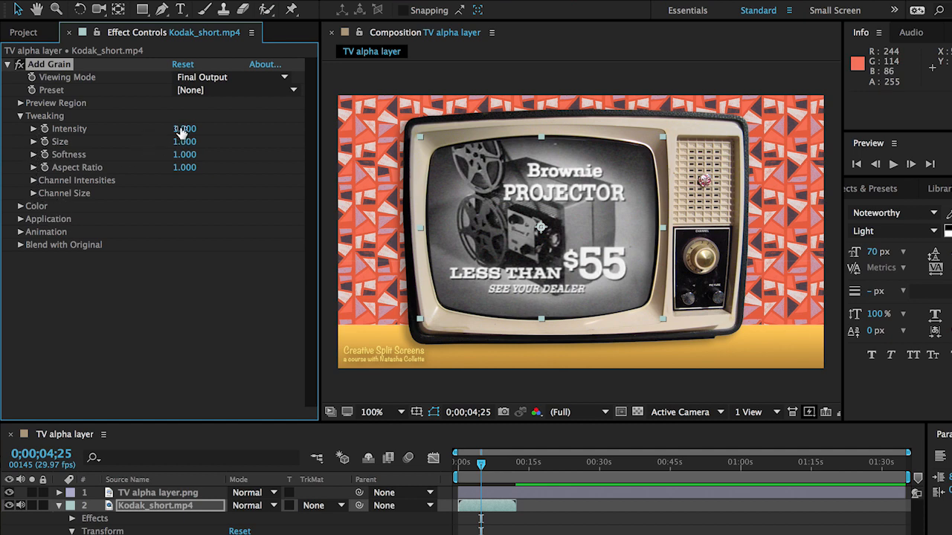
Compare the clip with and without Add Grain at intensity 1.1, size 2.1 and softness 1.5, and delete the effect
{"action": "mouse_move", "coordinate": [182, 133]}
{"action": "left_mouse_down"}
{"action": "mouse_move", "coordinate": [226, 146]}
{"action": "mouse_move", "coordinate": [178, 136]}
{"action": "mouse_move", "coordinate": [179, 145]}
{"action": "mouse_move", "coordinate": [203, 148]}
{"action": "mouse_move", "coordinate": [186, 149]}
{"action": "left_mouse_up"}
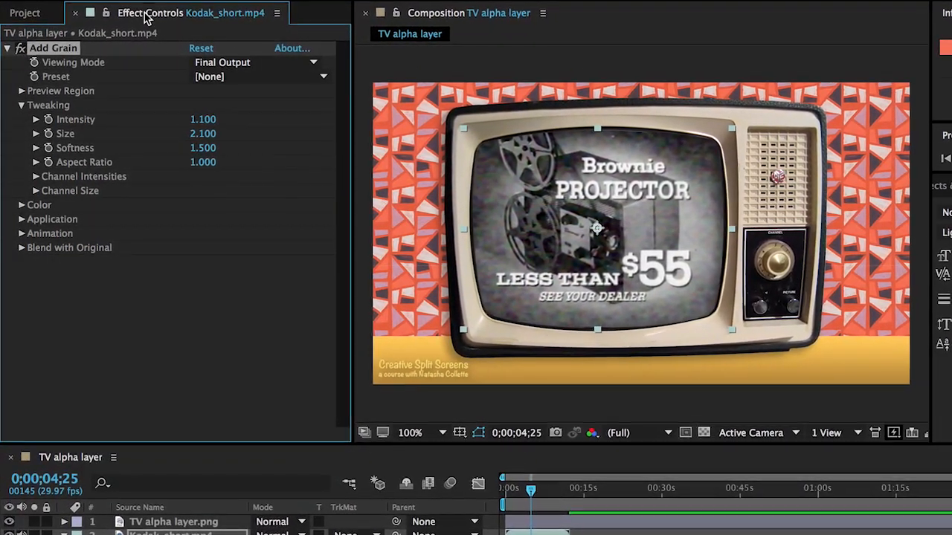
{"action": "left_click", "coordinate": [20, 47]}
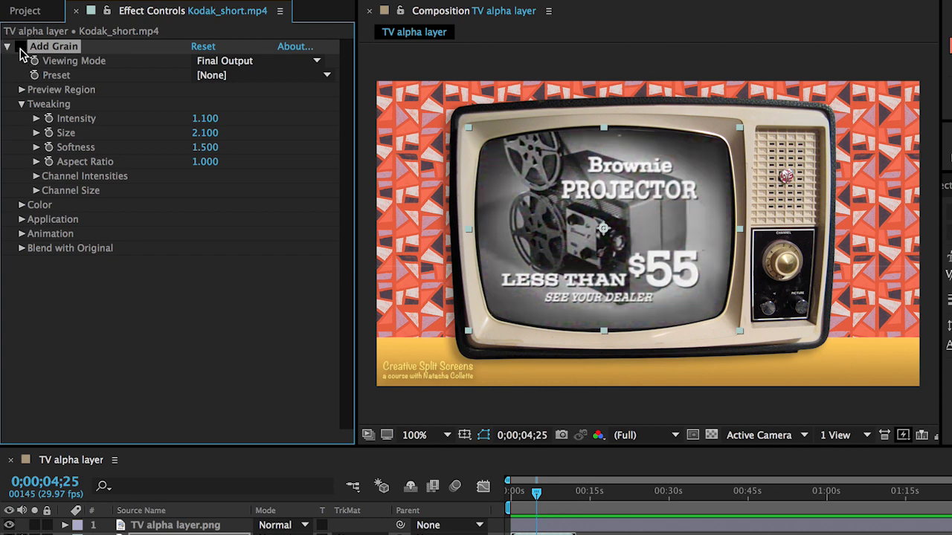
{"action": "left_click", "coordinate": [20, 47]}
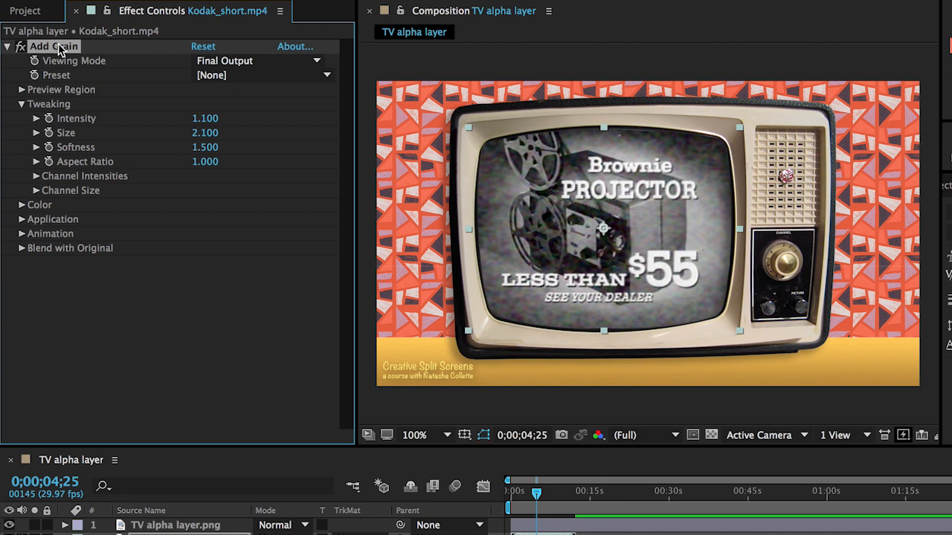
{"action": "key", "text": "Delete"}
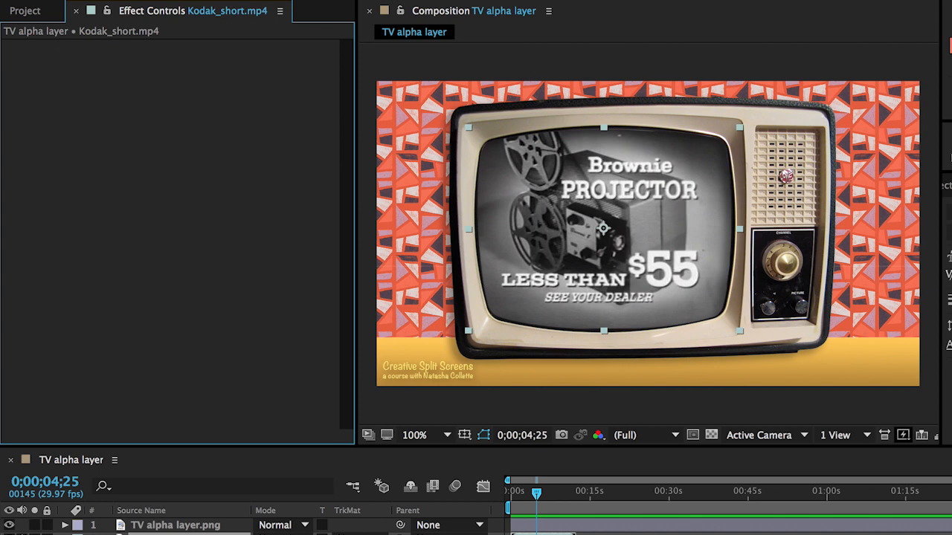
Apply a fresh Add Grain effect to Kodak_short.mp4 with intensity 1.3, size 2.6 and softness 1.3
{"action": "left_click", "coordinate": [360, 1]}
{"action": "mouse_move", "coordinate": [443, 204]}
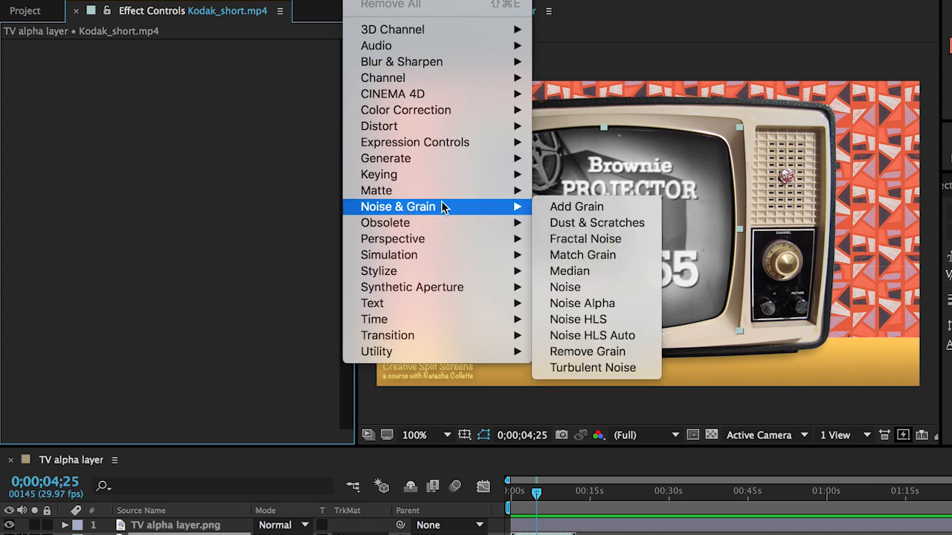
{"action": "left_click", "coordinate": [551, 213]}
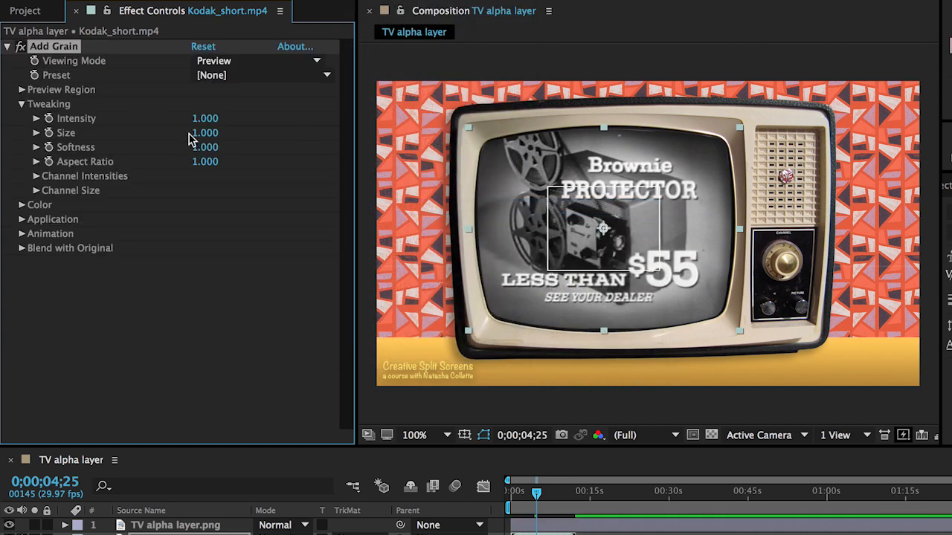
{"action": "left_click_drag", "start_coordinate": [197, 133], "coordinate": [207, 159]}
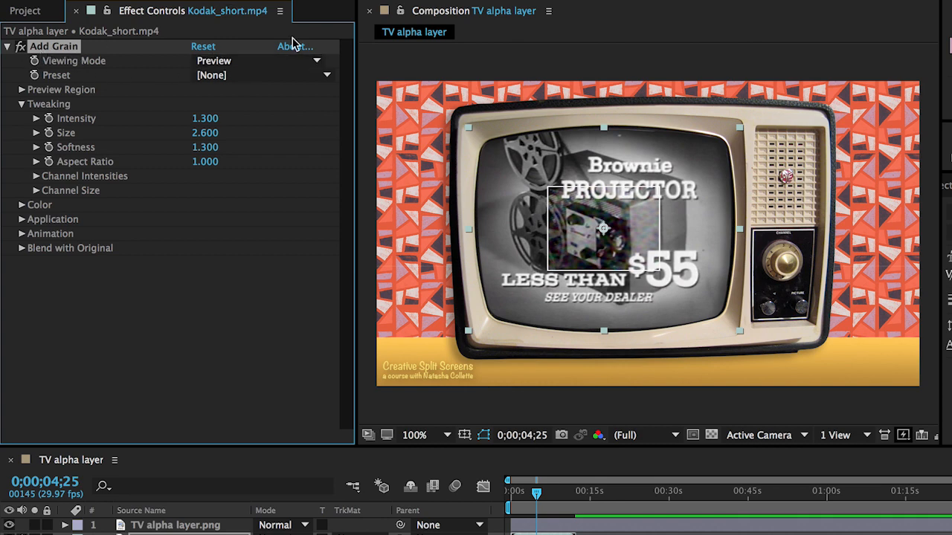
Apply the Dust & Scratches effect to the Kodak_short.mp4 layer
{"action": "left_click", "coordinate": [362, 0]}
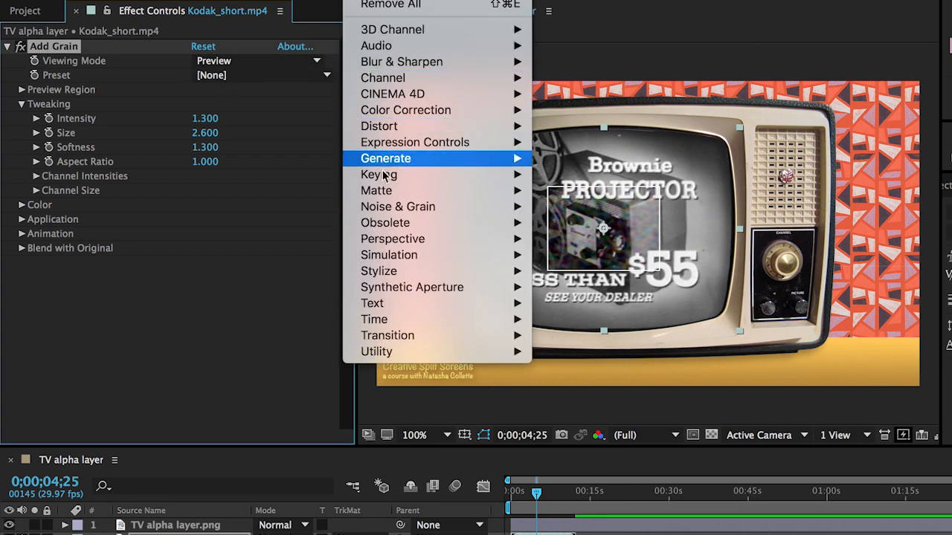
{"action": "mouse_move", "coordinate": [492, 206]}
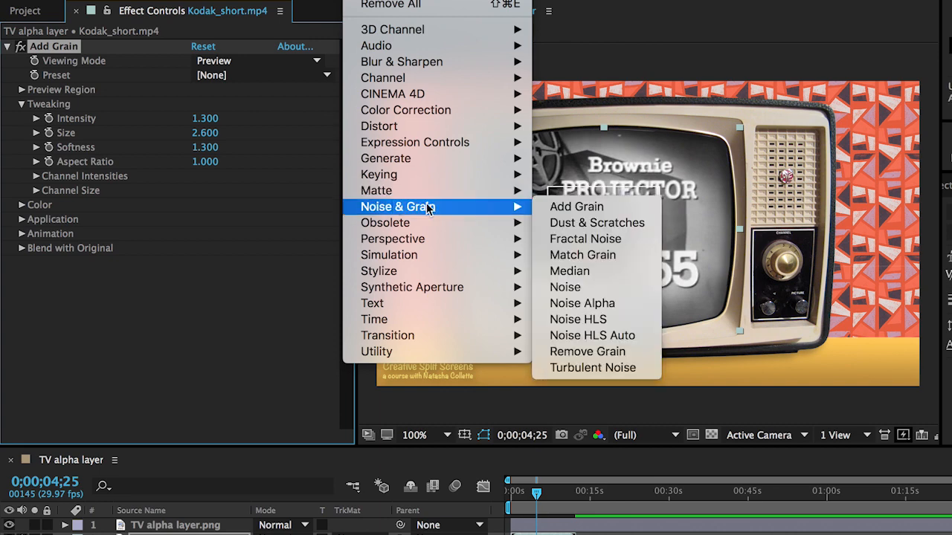
{"action": "left_click", "coordinate": [559, 226]}
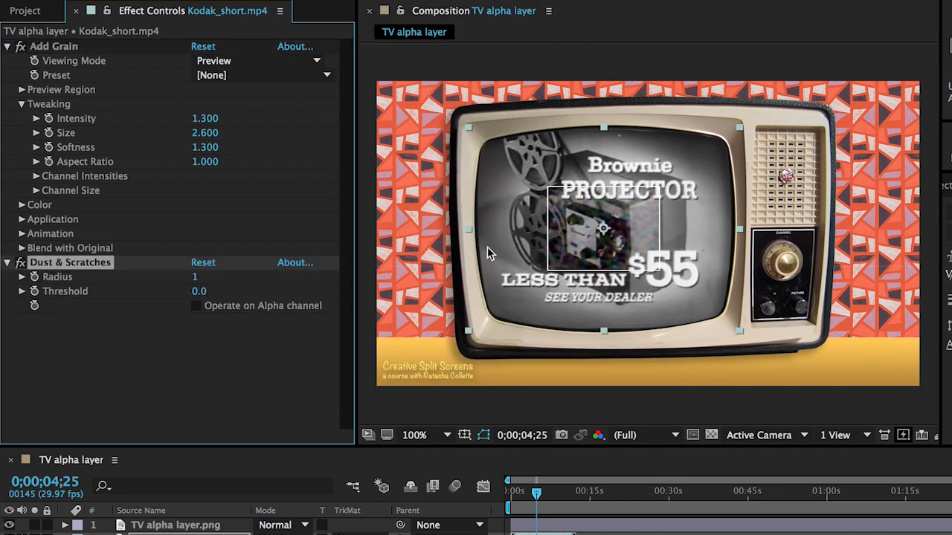
Set Add Grain's viewing mode to Final Output
{"action": "left_click", "coordinate": [273, 63]}
{"action": "left_click", "coordinate": [253, 110]}
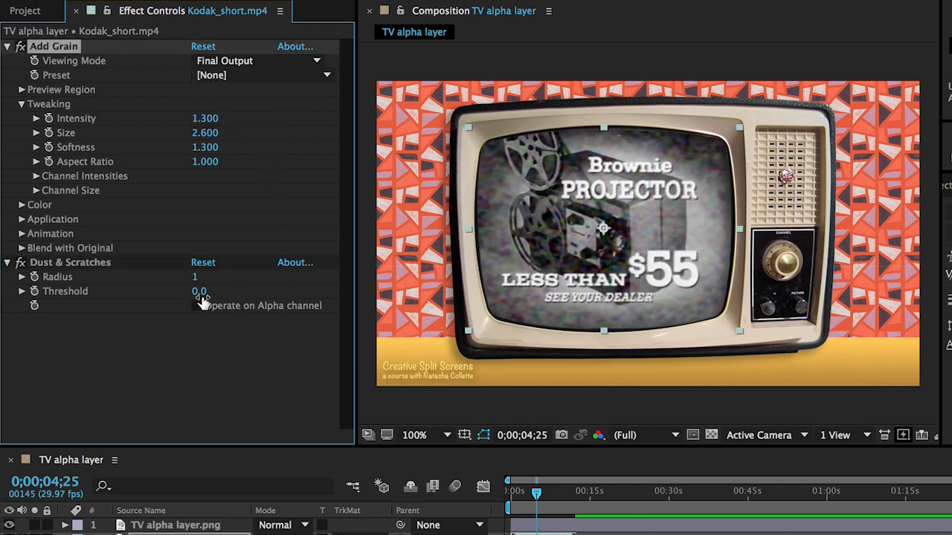
Try a Dust & Scratches radius of 4 on the clip and delete the effect
{"action": "mouse_move", "coordinate": [196, 282]}
{"action": "left_mouse_down"}
{"action": "mouse_move", "coordinate": [211, 285]}
{"action": "mouse_move", "coordinate": [191, 285]}
{"action": "left_mouse_up"}
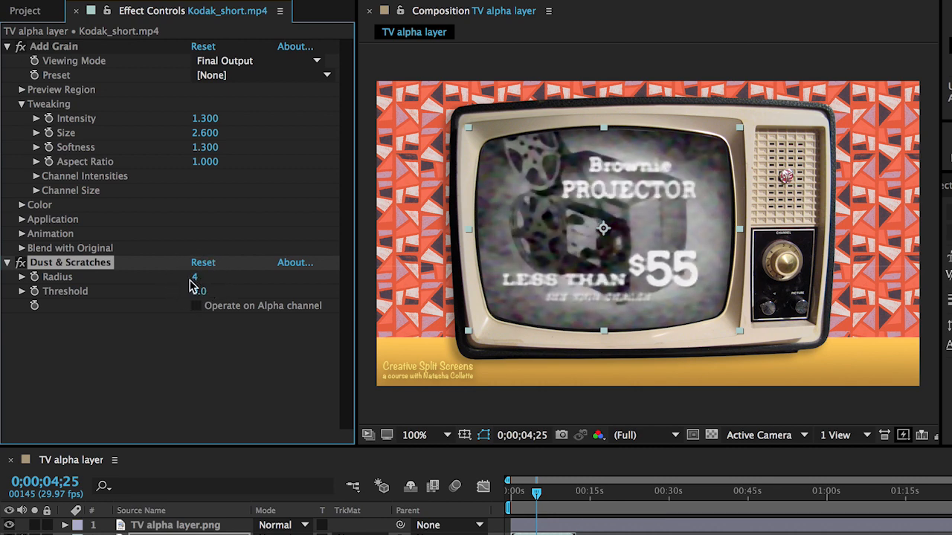
{"action": "left_click", "coordinate": [22, 264]}
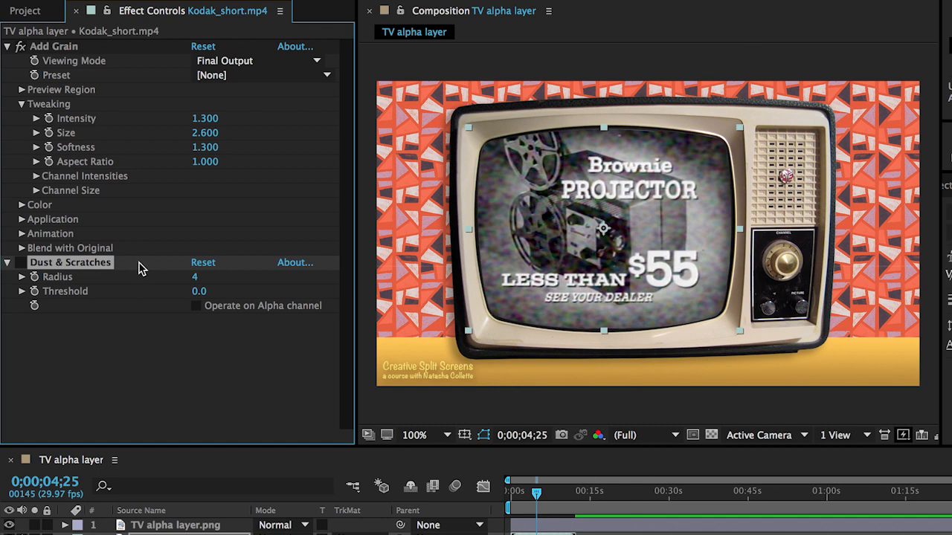
{"action": "key", "text": "Delete"}
Move the playhead to 0;00;00;29 to view the grain on an earlier frame
{"action": "left_click", "coordinate": [516, 494]}
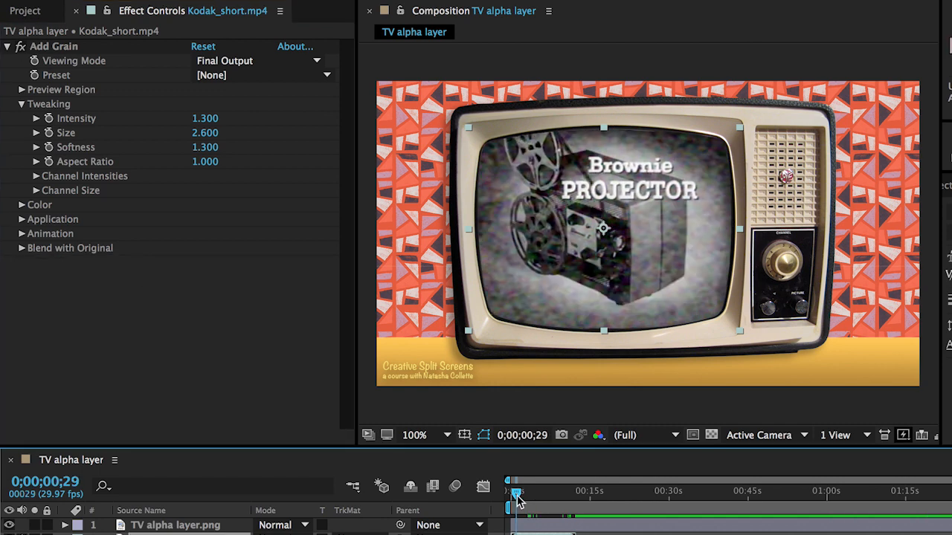